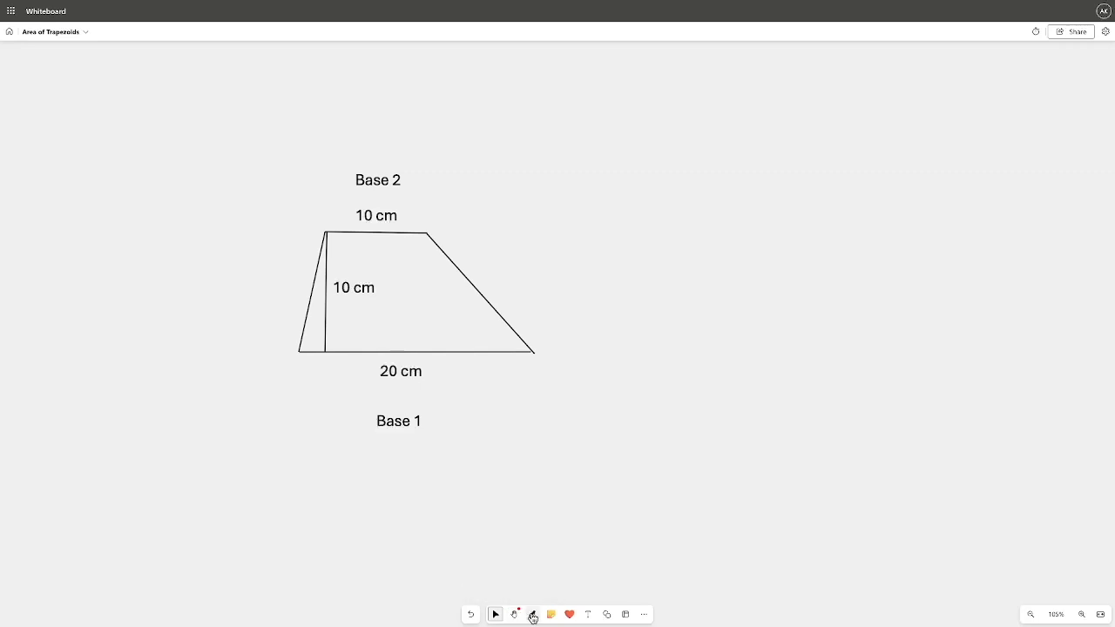
- Add a text note right of the trapezoid reading 'Base 1 + Base 2' above '20 + 10 = 30'
click(588, 614)
click(601, 150)
text(b)
key(BackSpace)
text(Ba)
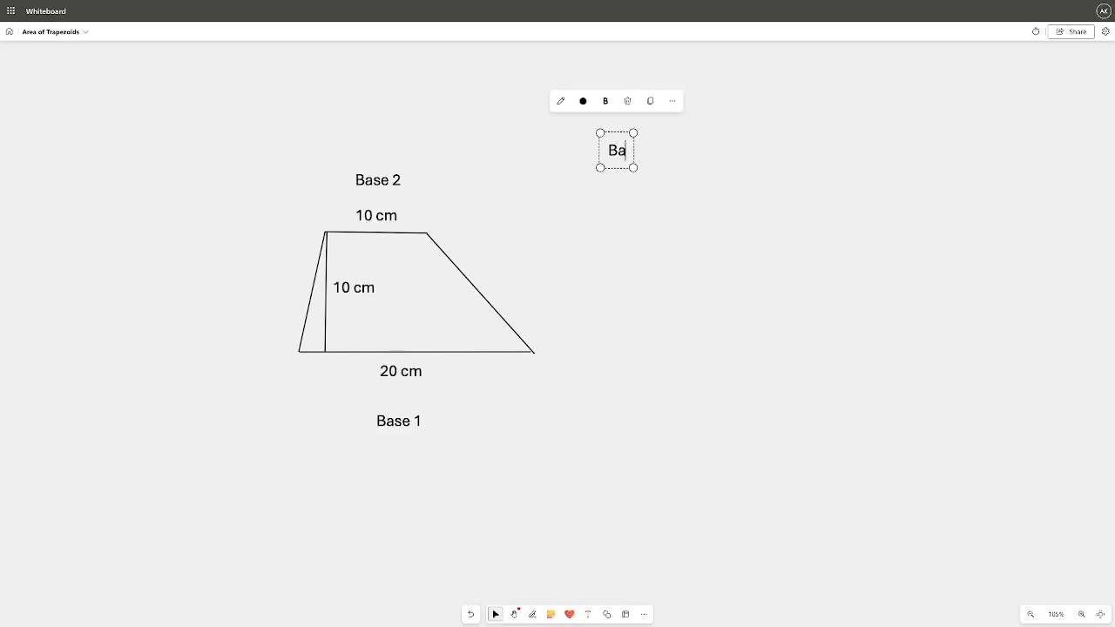
text(se 1 + B)
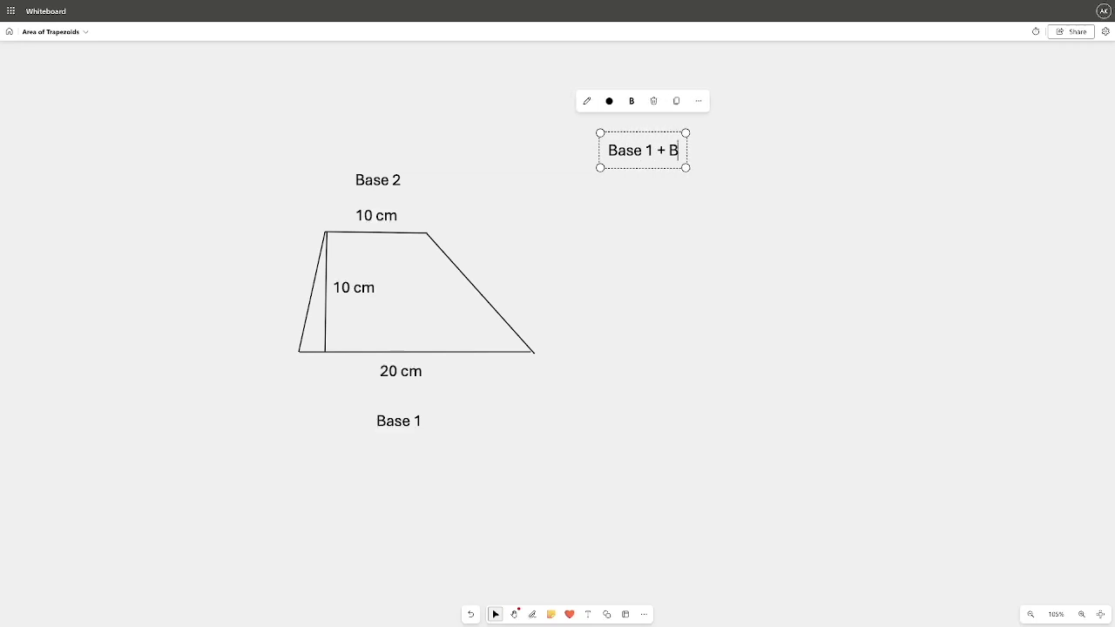
text(ase 2)
key(Return)
key(Return)
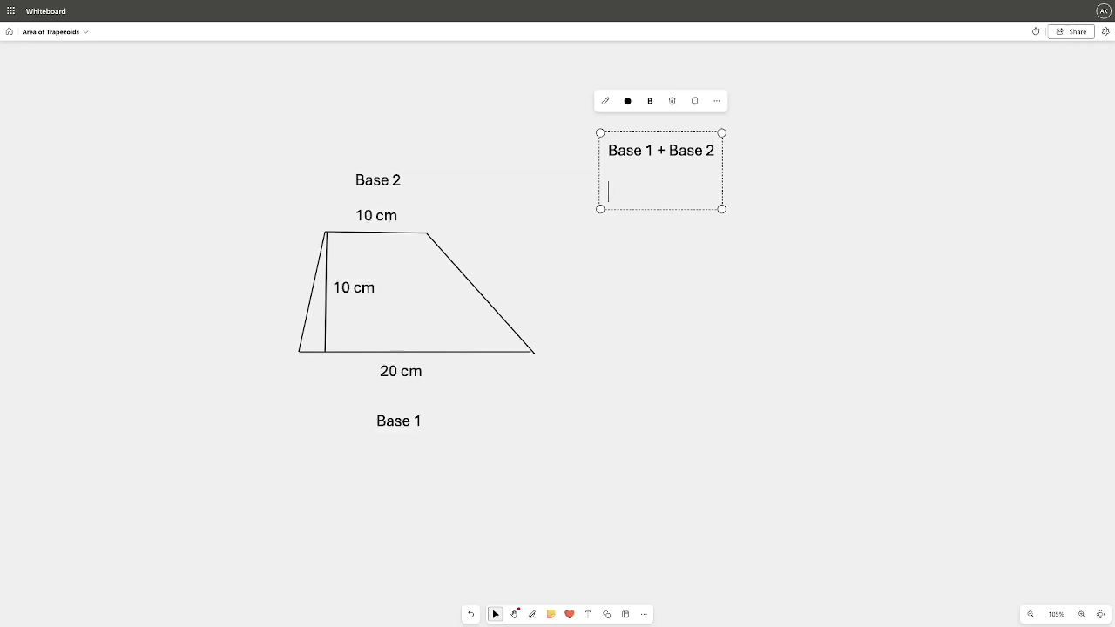
text(20 + 10 = 30)
click(622, 279)
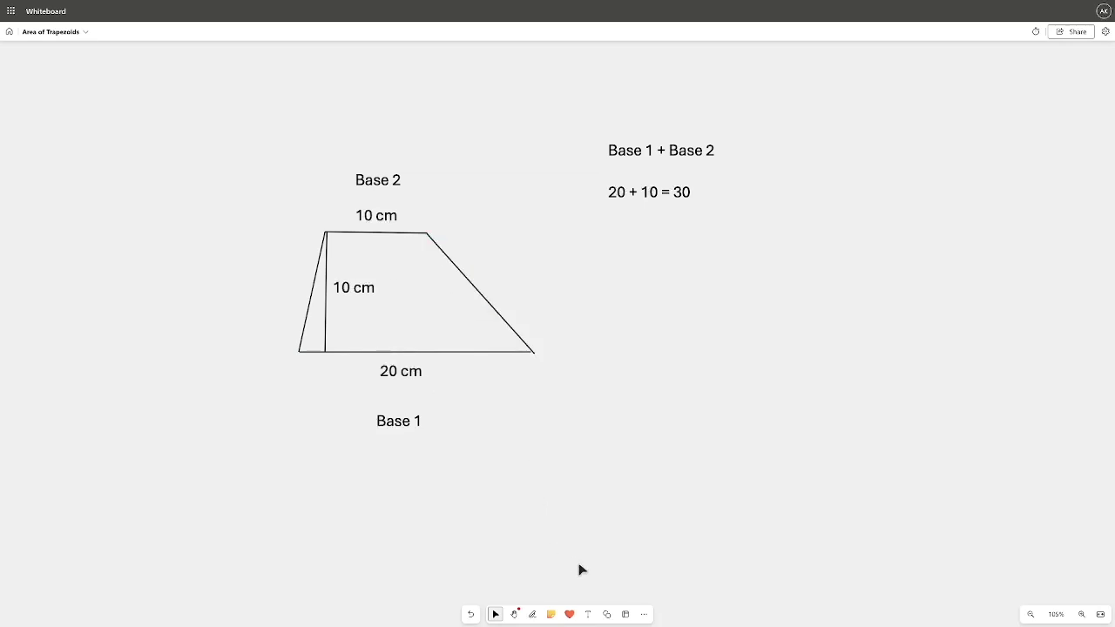
- Add a text note 'Height / 2 = 5' below the '20 + 10 = 30' line
click(588, 614)
click(606, 272)
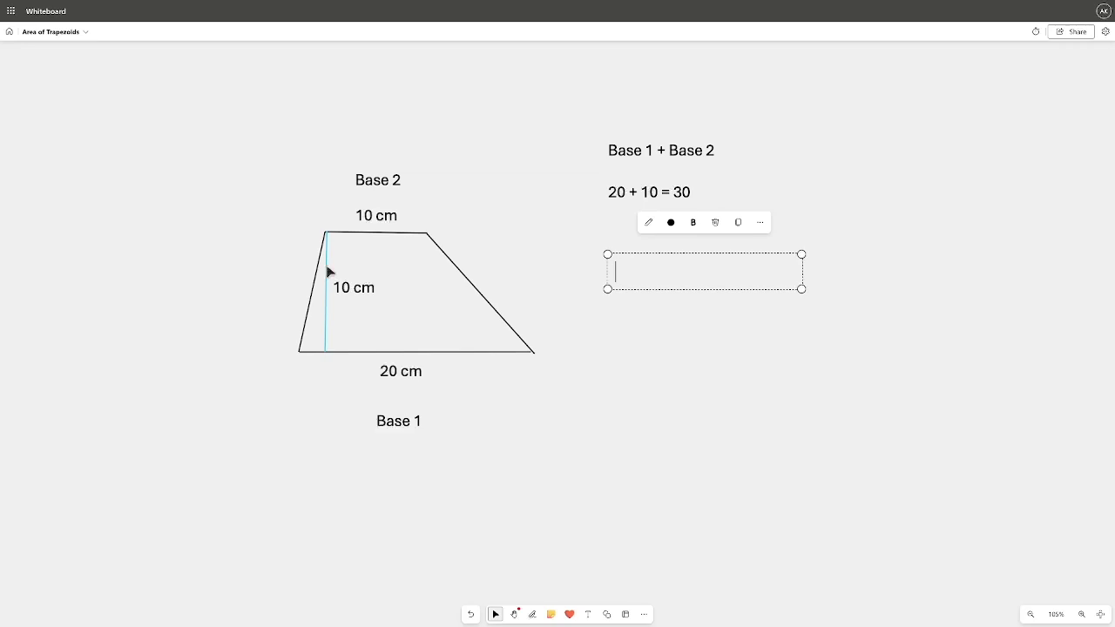
text(Height)
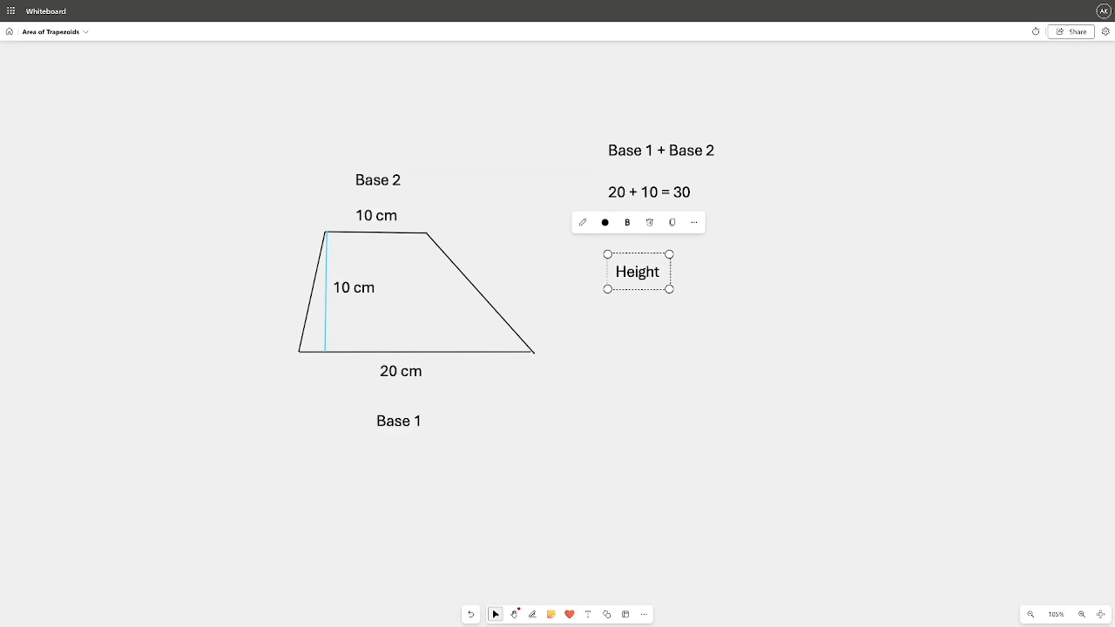
text( d)
key(BackSpace)
key(BackSpace)
text(/ 2)
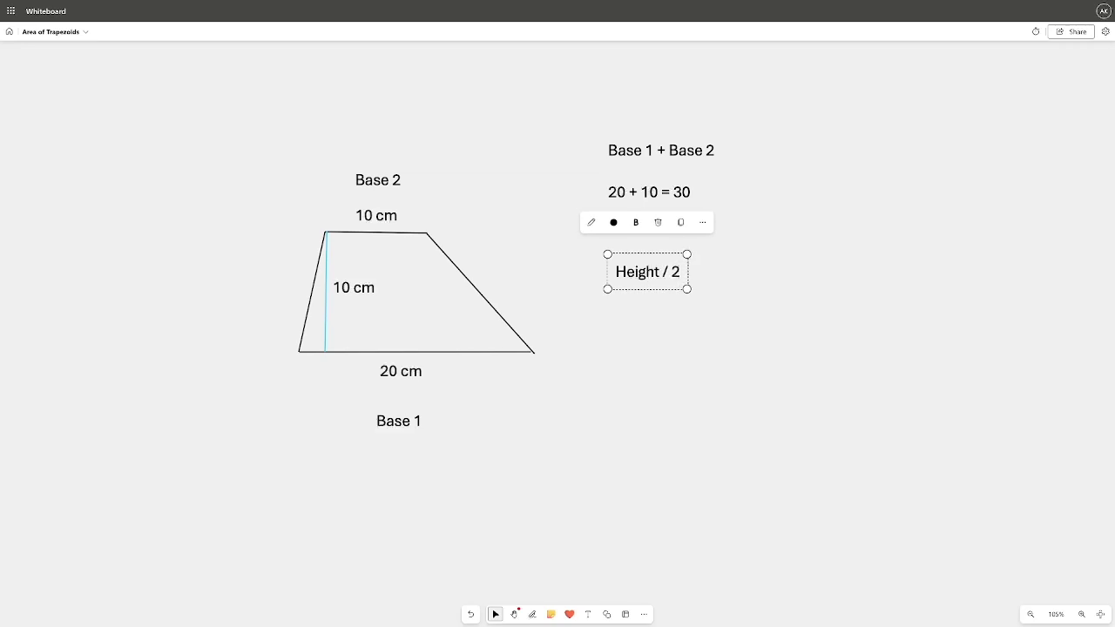
key(Return)
key(BackSpace)
text(= 5)
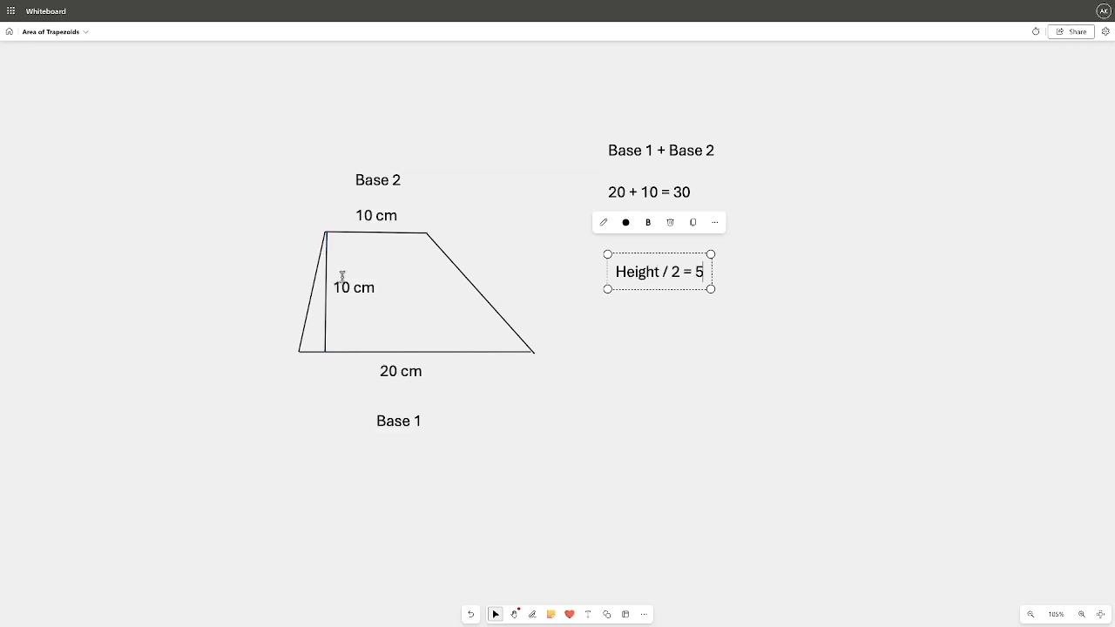
click(733, 331)
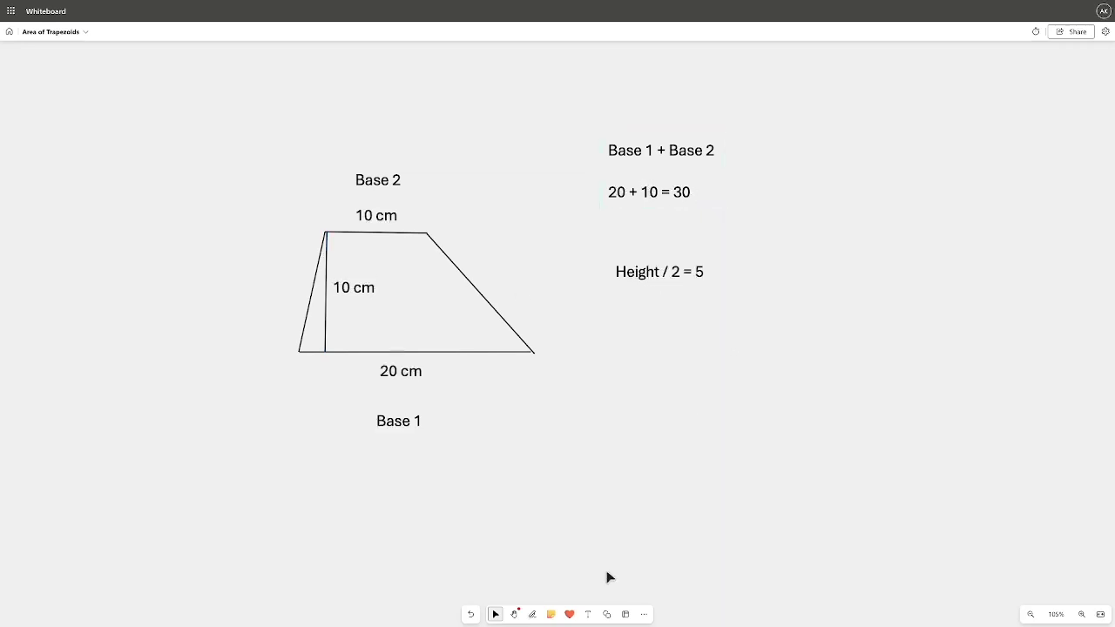
click(590, 614)
- Add an area note 'Sum of the bases * half of the height' with '30 * 5 = 150 cm^2' beneath
click(617, 355)
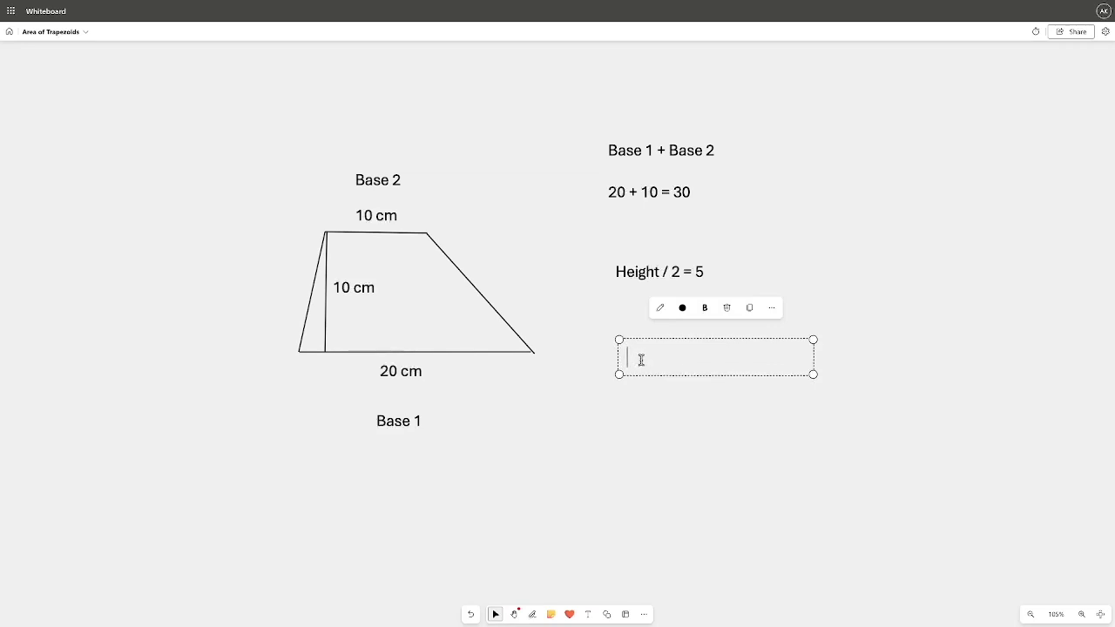
text(Sum of the)
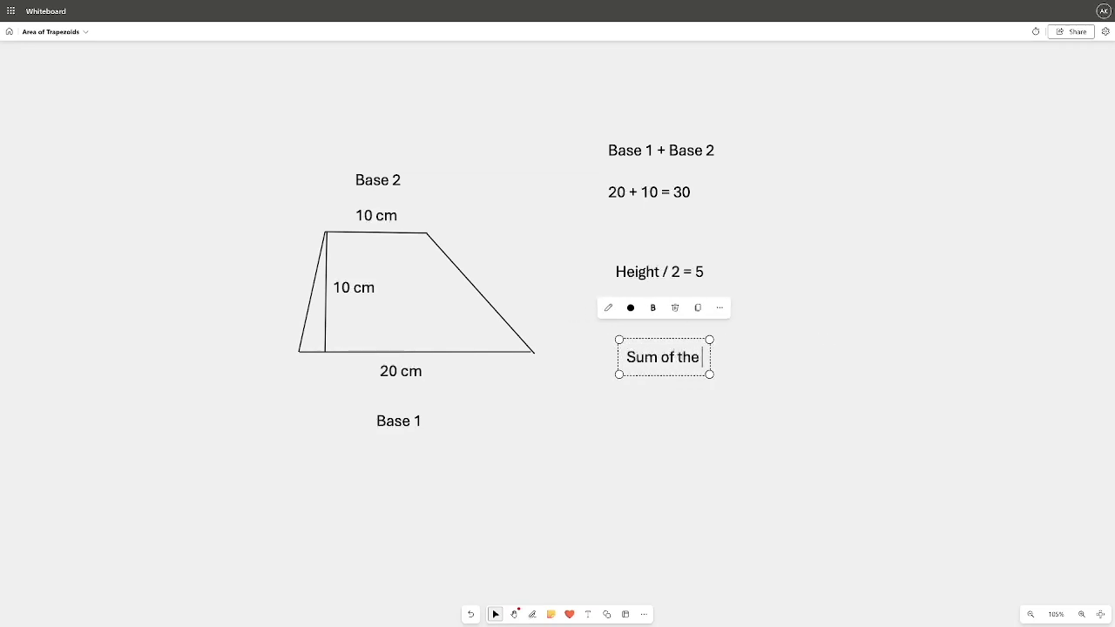
text( bases)
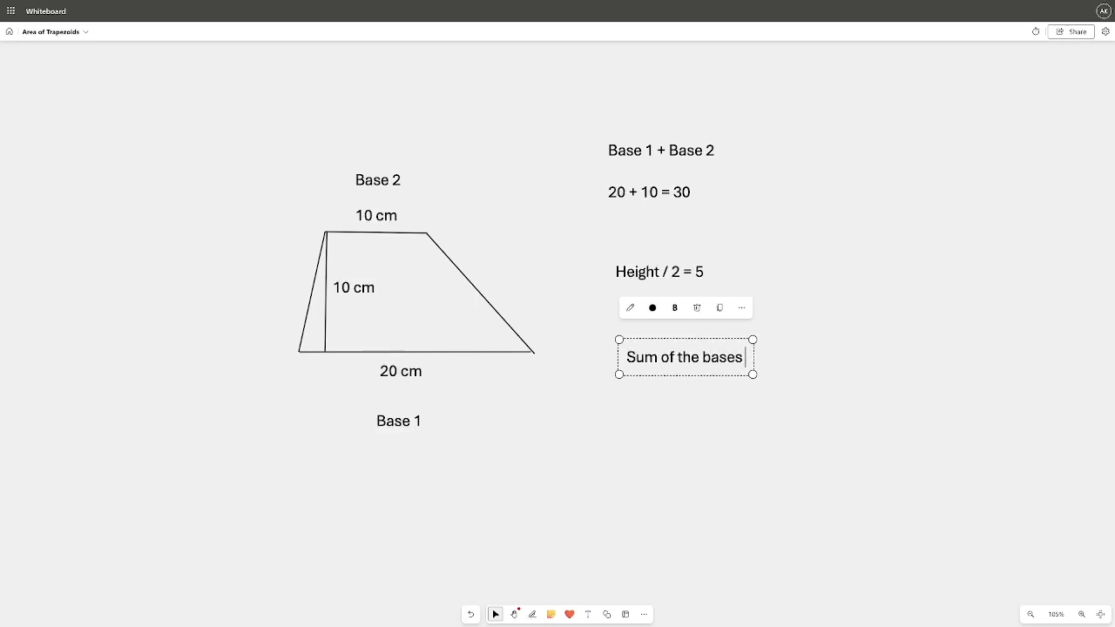
text( * h)
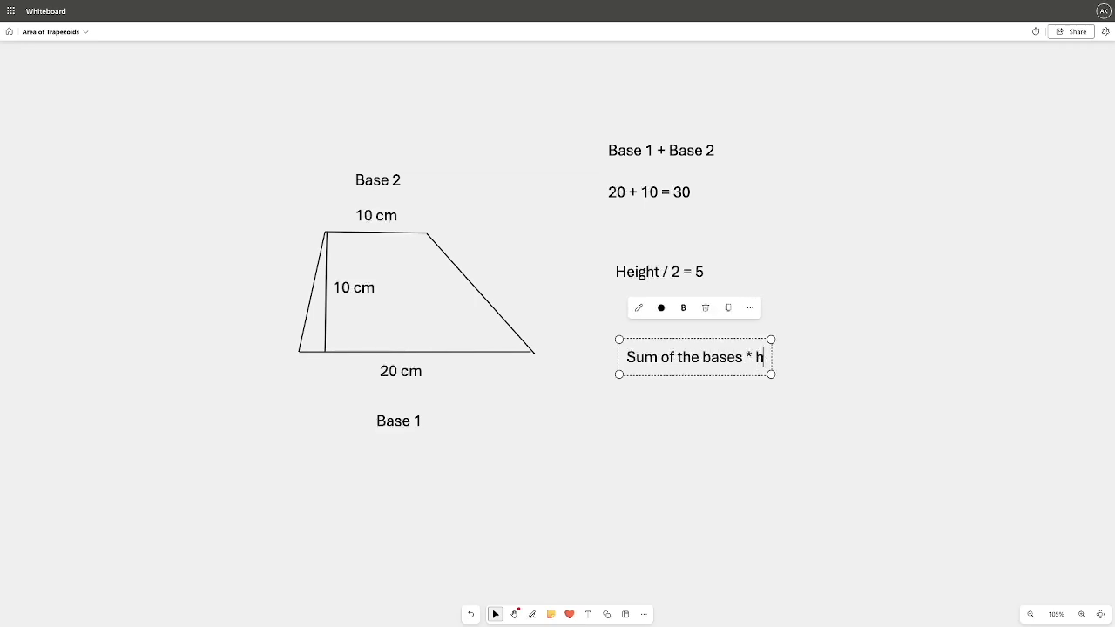
text(alf of the height)
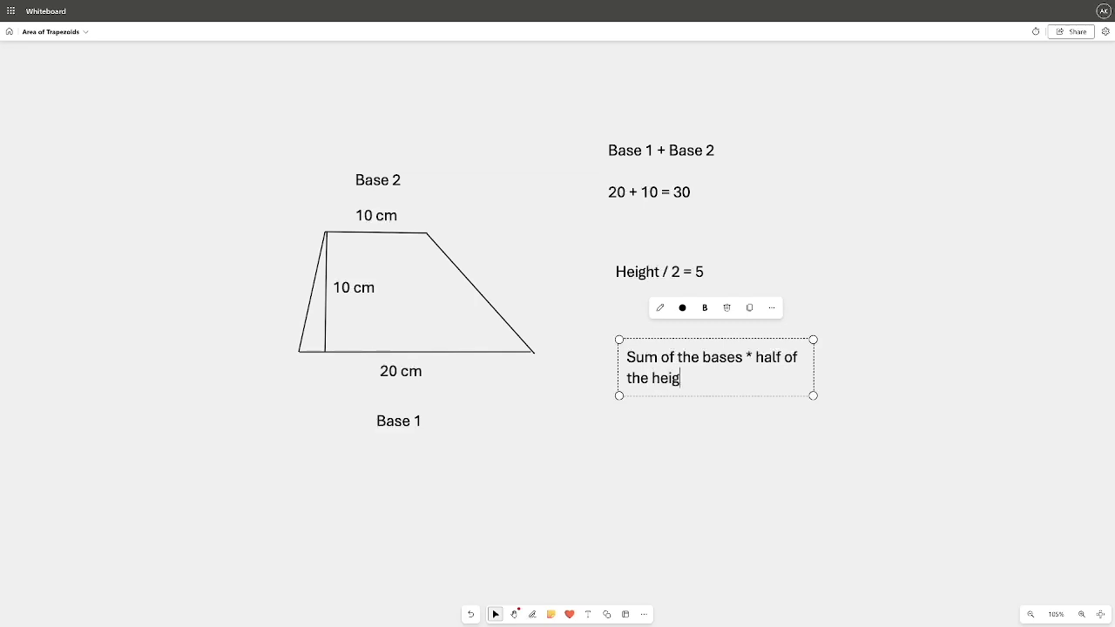
key(Return)
key(Return)
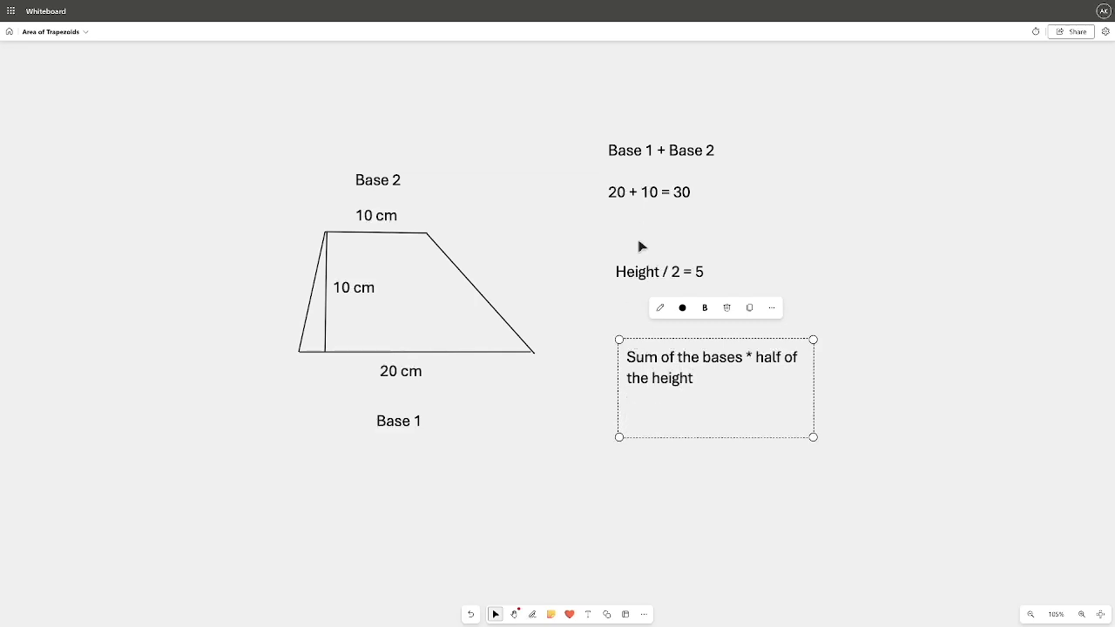
text(3)
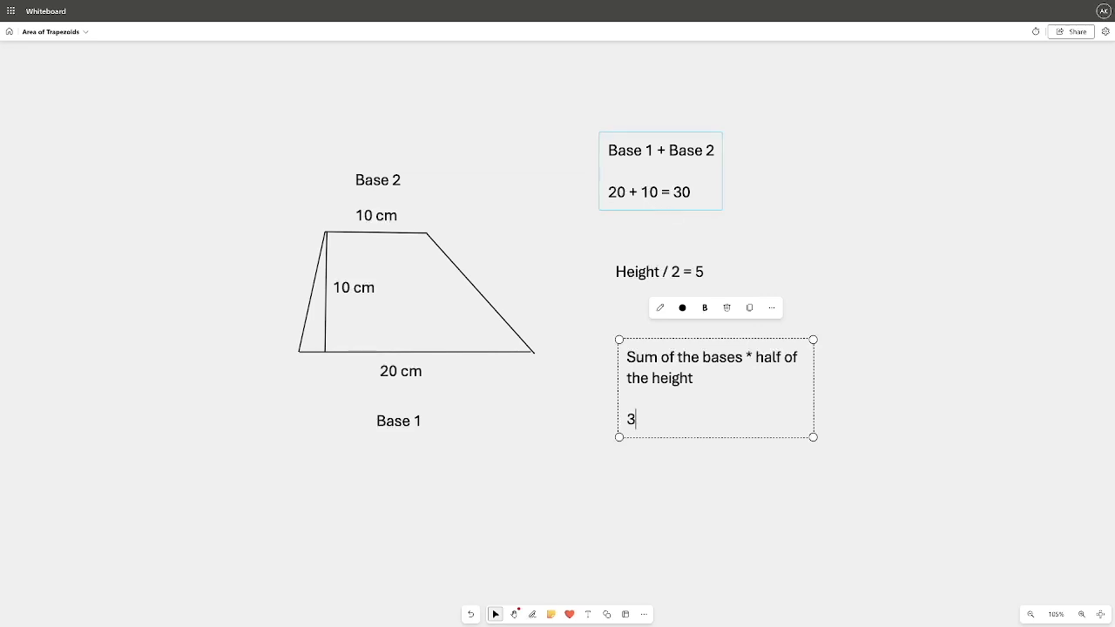
text(0 *5)
key(Left)
key(Right)
text(=)
text(150 cm^2)
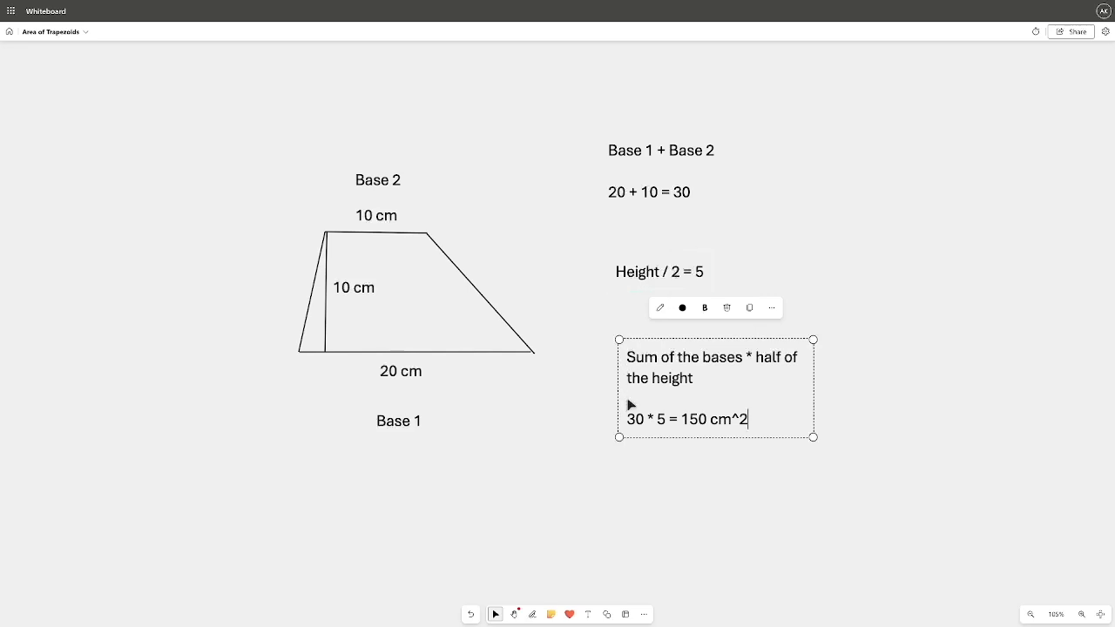
click(803, 187)
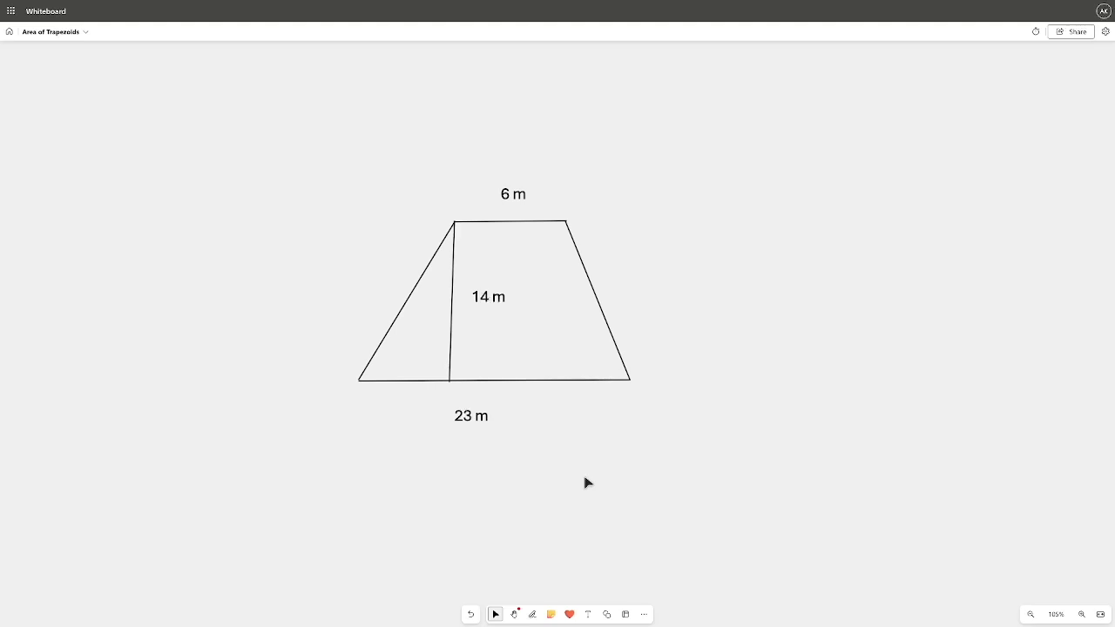
- Handwrite 23 + 6 = 29 in ink right of the second trapezoid
click(532, 614)
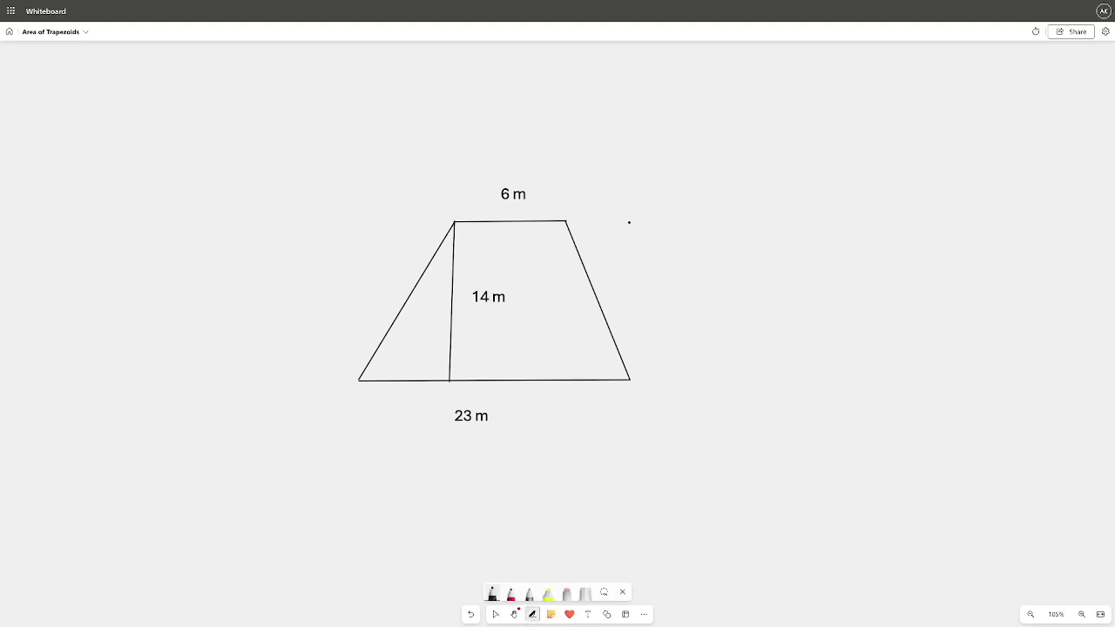
mouse_move(693, 203)
mouse_down()
mouse_move(710, 224)
mouse_move(766, 213)
mouse_move(762, 226)
mouse_move(794, 232)
mouse_move(783, 224)
mouse_move(840, 213)
mouse_move(846, 226)
mouse_move(925, 229)
mouse_move(919, 214)
mouse_up()
click(751, 213)
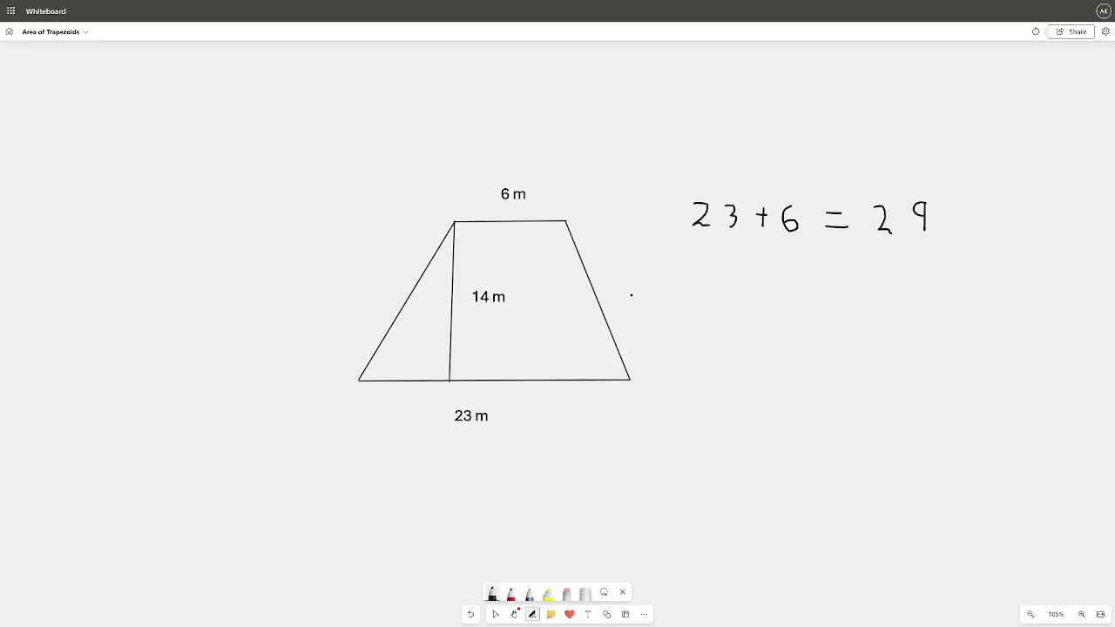
- Handwrite 14 ÷ 2 = 7 below the sum and begin writing 29 underneath
mouse_move(699, 277)
mouse_down()
mouse_move(699, 301)
mouse_move(732, 283)
mouse_move(729, 308)
mouse_move(770, 293)
mouse_move(764, 309)
mouse_move(822, 298)
mouse_move(823, 309)
mouse_move(857, 316)
mouse_move(873, 302)
mouse_up()
click(702, 304)
click(781, 312)
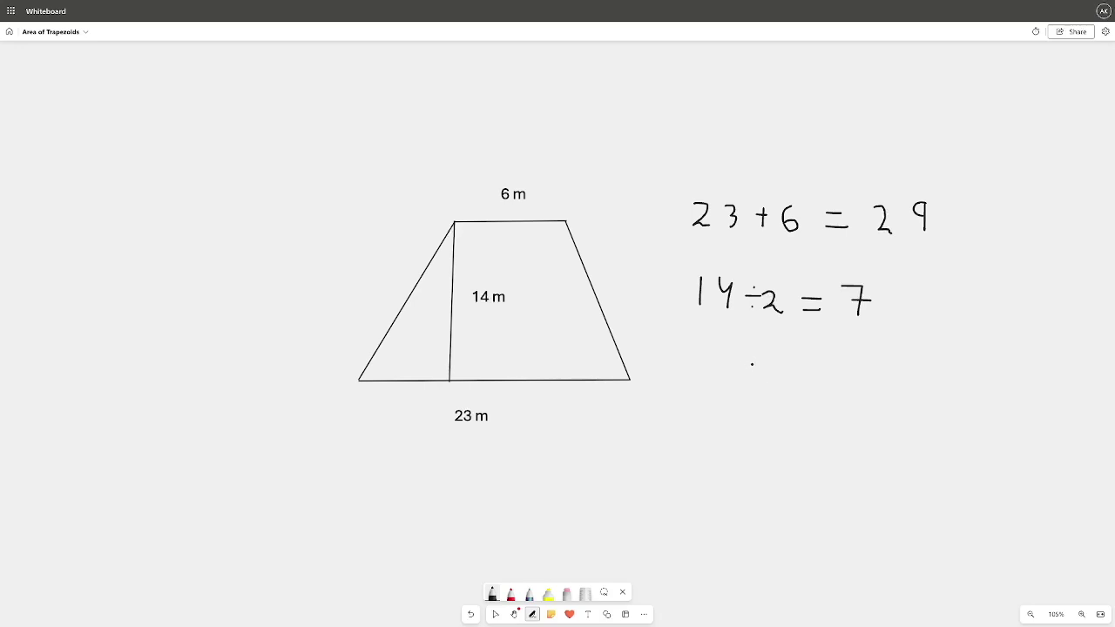
mouse_move(754, 357)
mouse_down()
mouse_move(754, 379)
mouse_move(796, 380)
mouse_move(796, 366)
mouse_up()
- Handwrite 29 × 7 as a column multiplication with a carried 6 and the result 203 m²
click(783, 374)
mouse_move(732, 406)
mouse_down()
mouse_move(747, 425)
mouse_move(723, 426)
mouse_up()
mouse_move(790, 403)
mouse_down()
mouse_move(798, 427)
mouse_move(809, 415)
mouse_up()
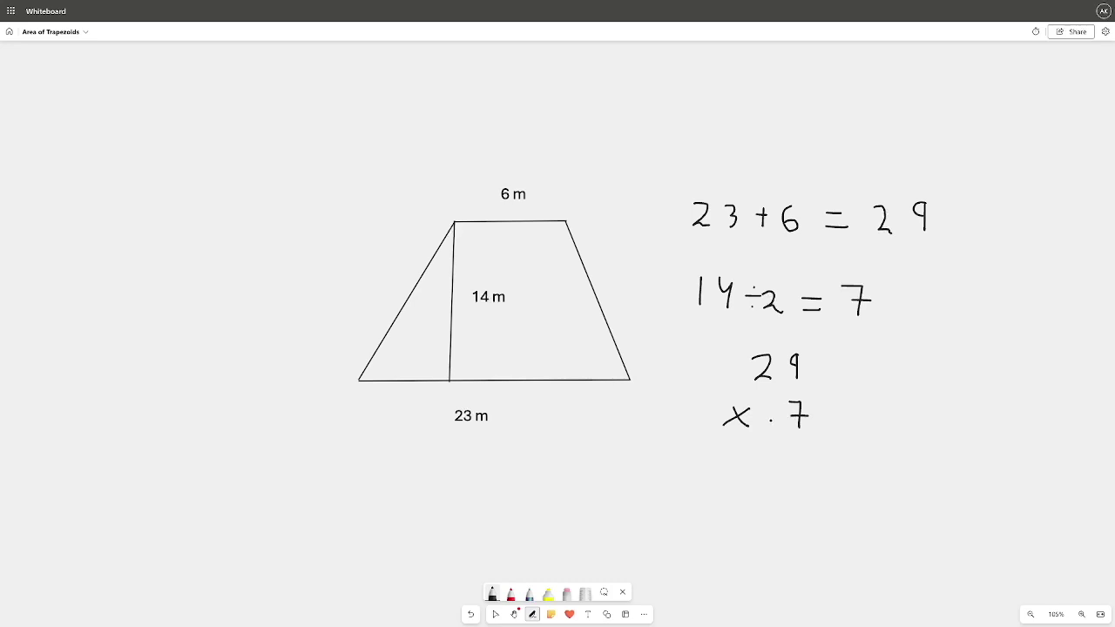
drag(710, 443, 872, 434)
mouse_move(798, 447)
mouse_down()
mouse_move(808, 451)
mouse_move(798, 470)
mouse_up()
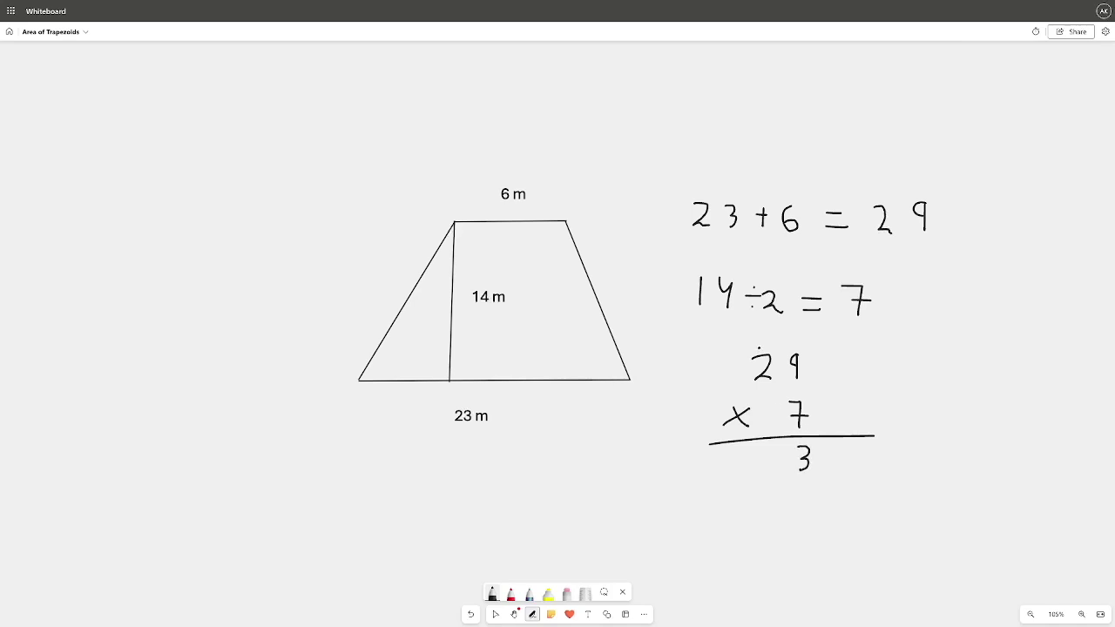
drag(752, 330, 754, 341)
mouse_move(733, 452)
mouse_down()
mouse_move(751, 460)
mouse_move(733, 473)
mouse_move(767, 471)
mouse_move(772, 452)
mouse_up()
mouse_move(837, 472)
mouse_down()
mouse_move(838, 460)
mouse_move(853, 471)
mouse_move(875, 454)
mouse_up()
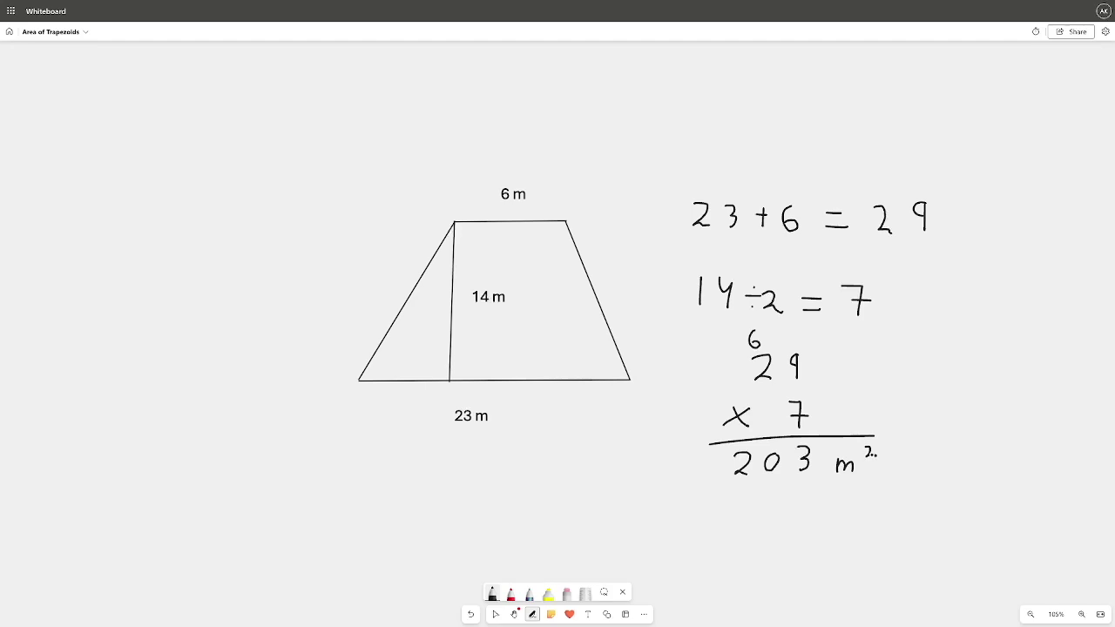